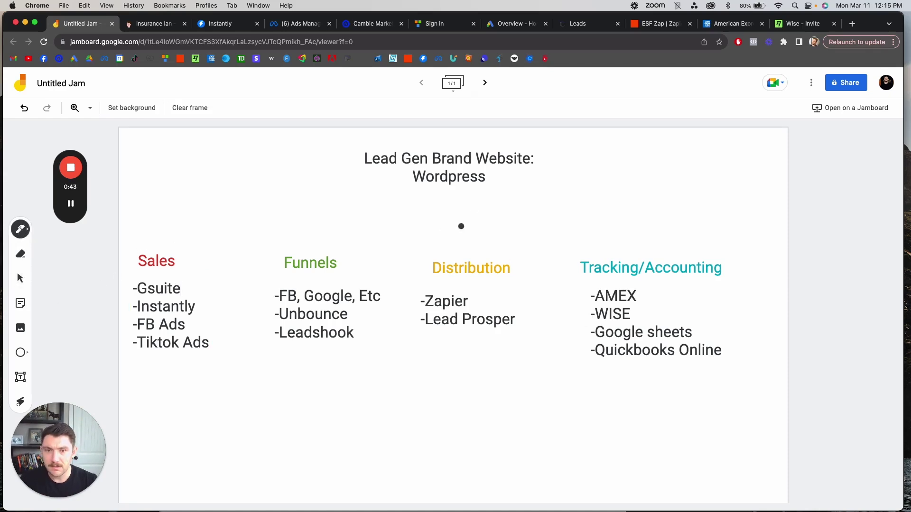
Circle the "Lead Gen Brand Website: Wordpress" heading on the Jamboard with the pen
mouse_move(376, 136)
left_mouse_down()
mouse_move(396, 203)
mouse_move(551, 149)
mouse_move(371, 133)
left_mouse_up()
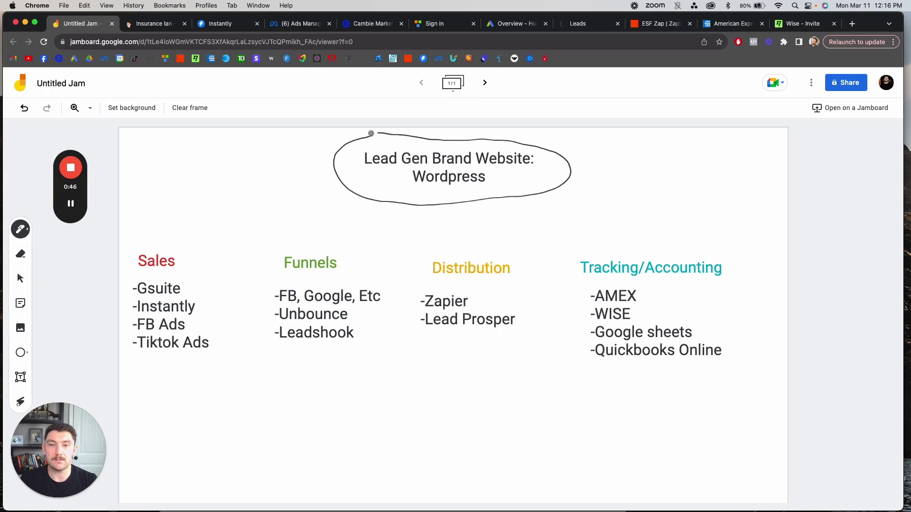
Switch to the Insurance Ian website and examine its home page, including the life insurance and how-it-works sections
left_click(163, 27)
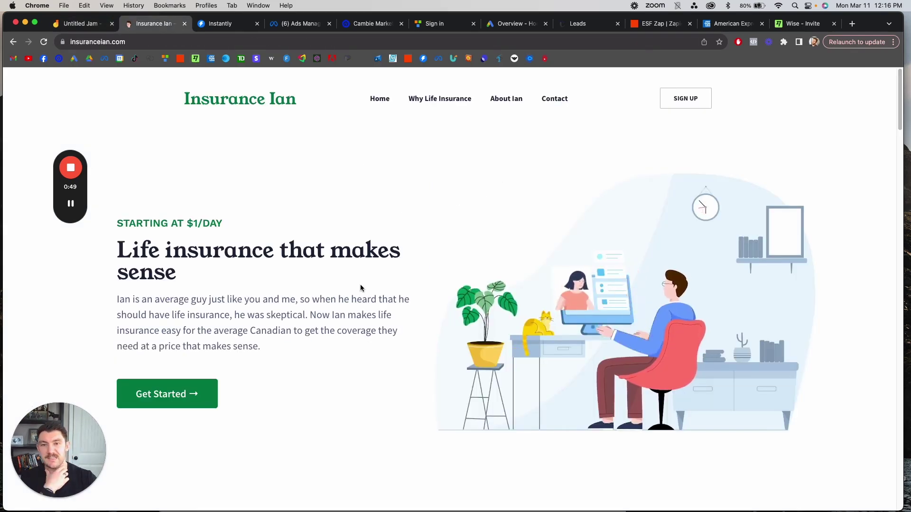
key("super+l")
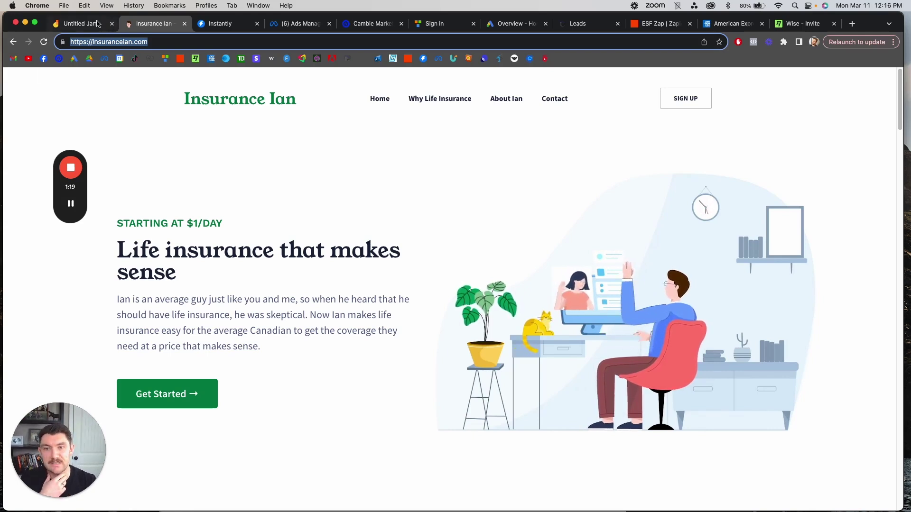
scroll(362, 185, "down", 15)
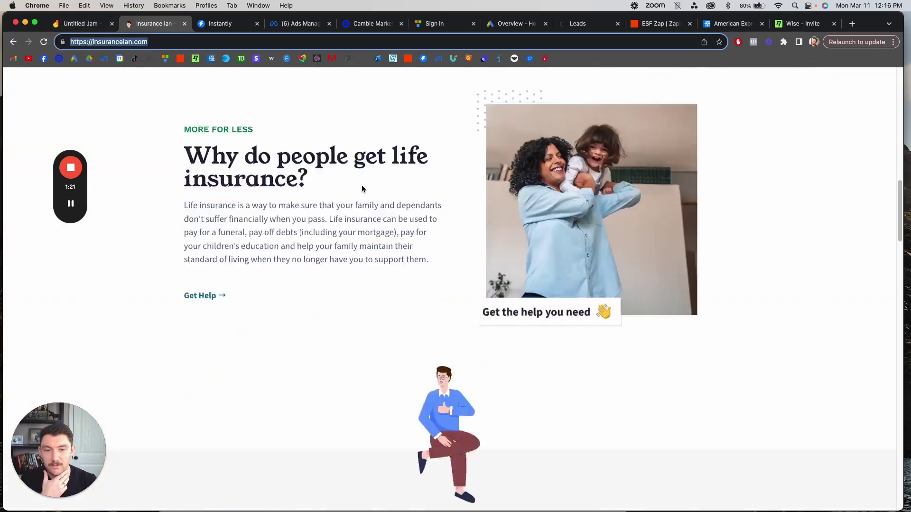
scroll(361, 185, "up", 15)
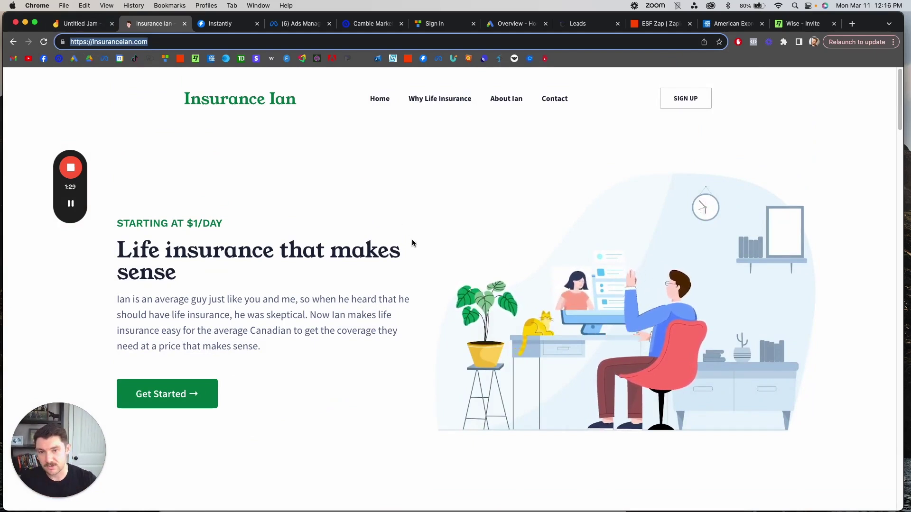
scroll(411, 241, "down", 10)
scroll(408, 243, "down", 20)
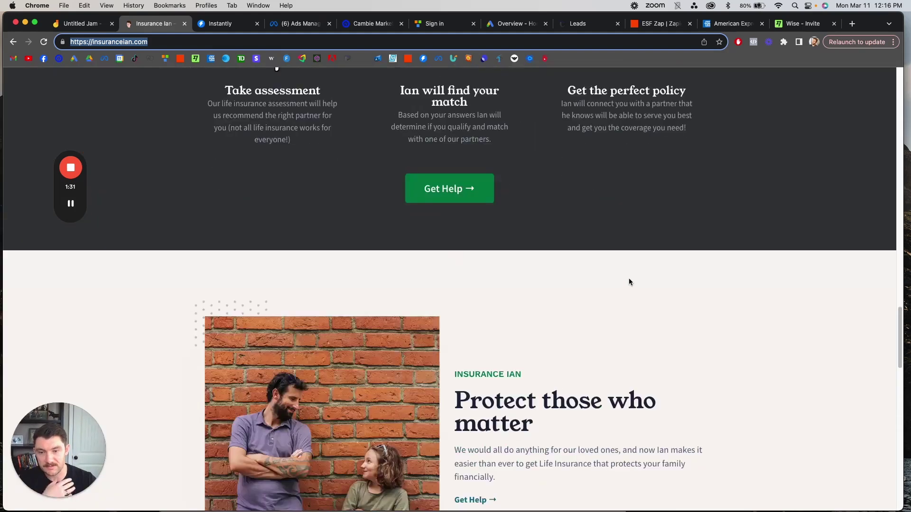
scroll(650, 280, "down", 10)
scroll(647, 281, "up", 20)
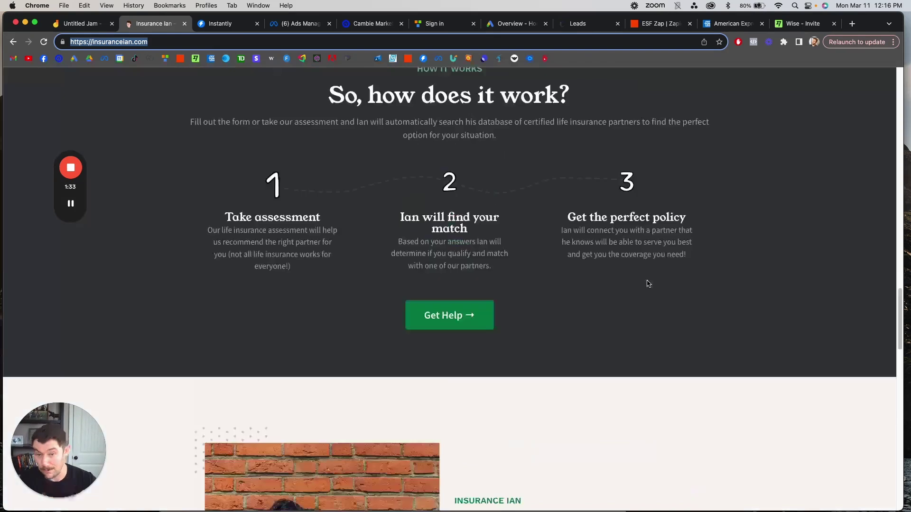
scroll(643, 278, "up", 20)
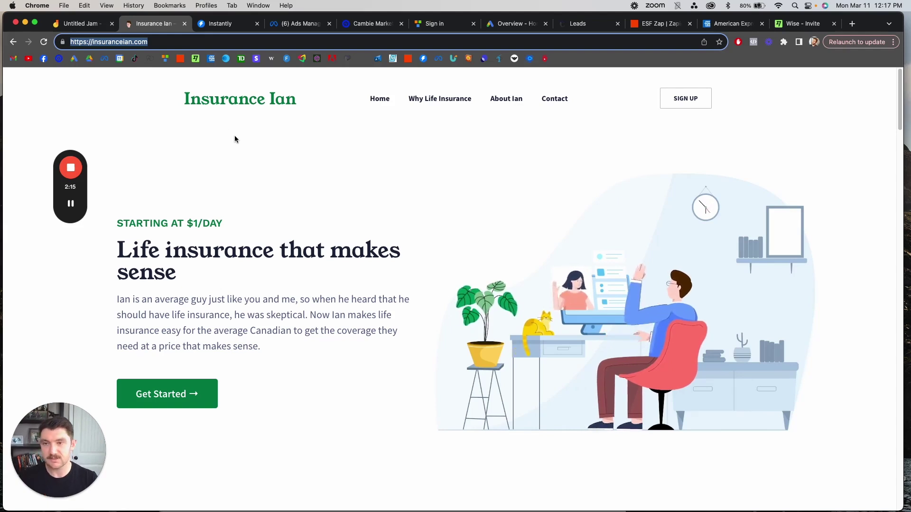
Back on the Jamboard, draw an arrow from the circled website heading to Sales and add a pen mark beside Gsuite
left_click(103, 26)
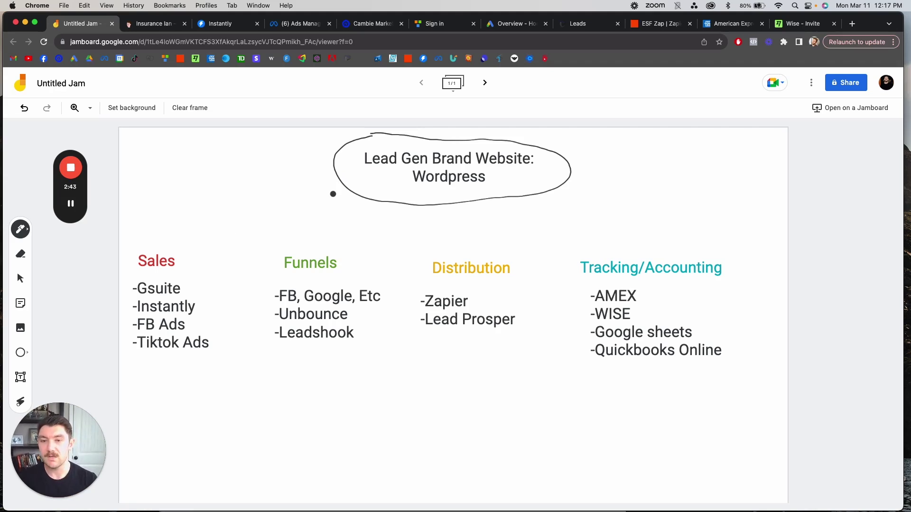
mouse_move(340, 179)
left_mouse_down()
mouse_move(250, 210)
mouse_move(177, 256)
mouse_move(185, 250)
left_mouse_up()
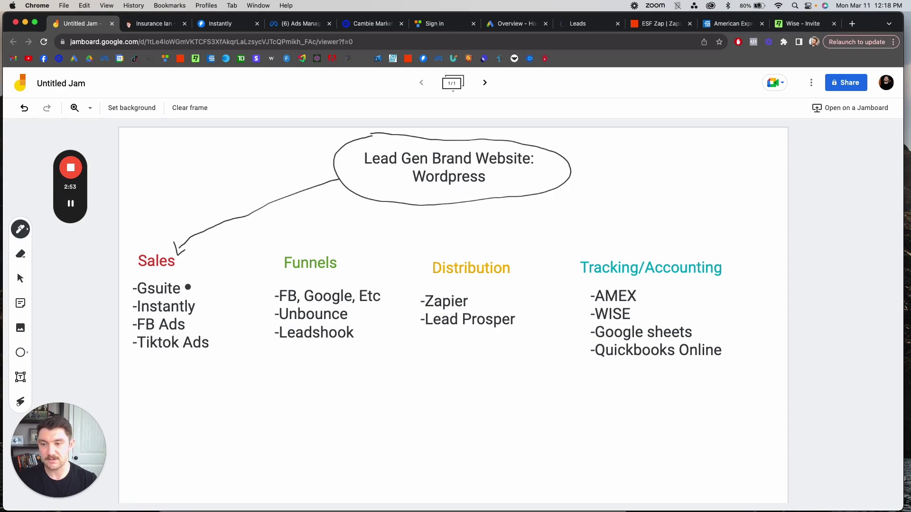
mouse_move(190, 287)
left_mouse_down()
mouse_move(182, 286)
mouse_move(197, 286)
left_mouse_up()
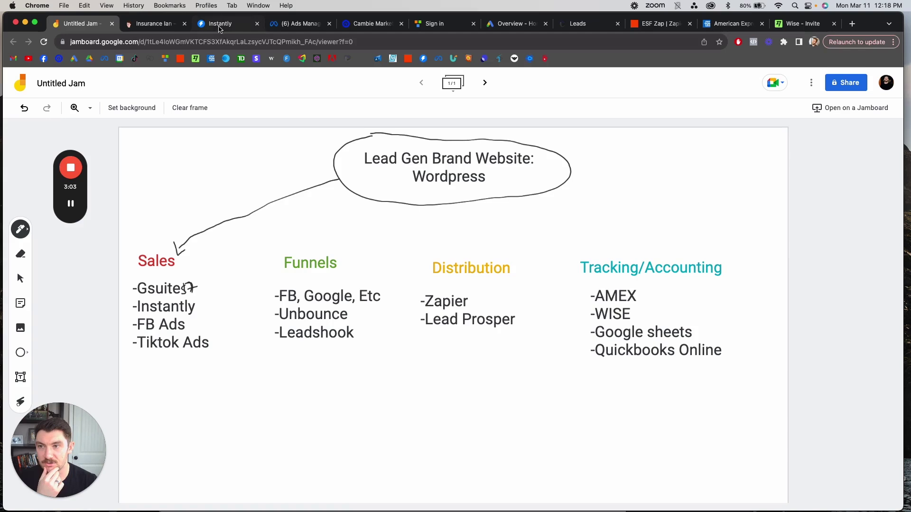
Switch to Instantly and examine the analytics of the Solar Test campaign
left_click(177, 31)
left_click(221, 24)
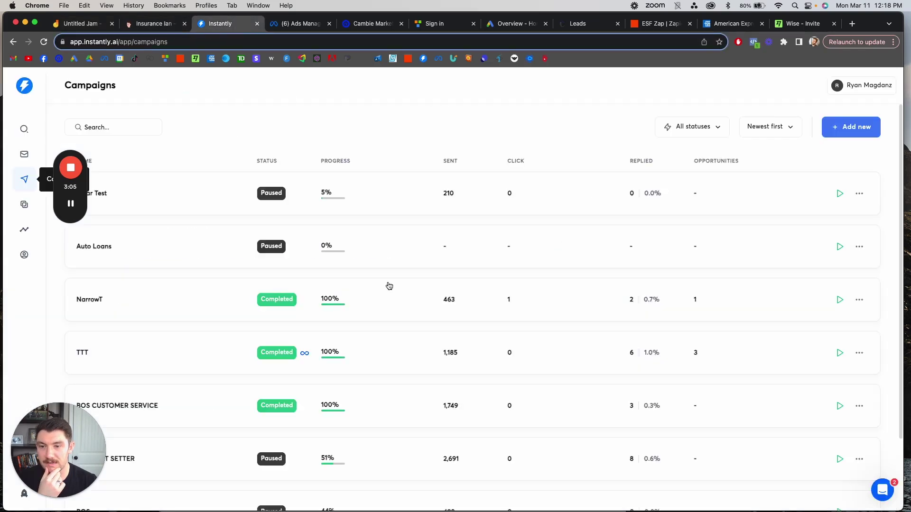
left_click(131, 201)
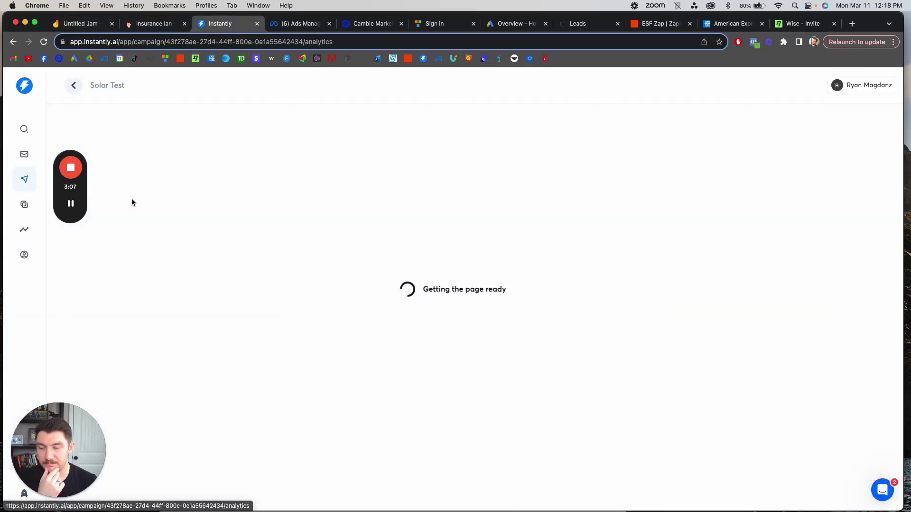
scroll(340, 291, "down", 2)
mouse_move(53, 178)
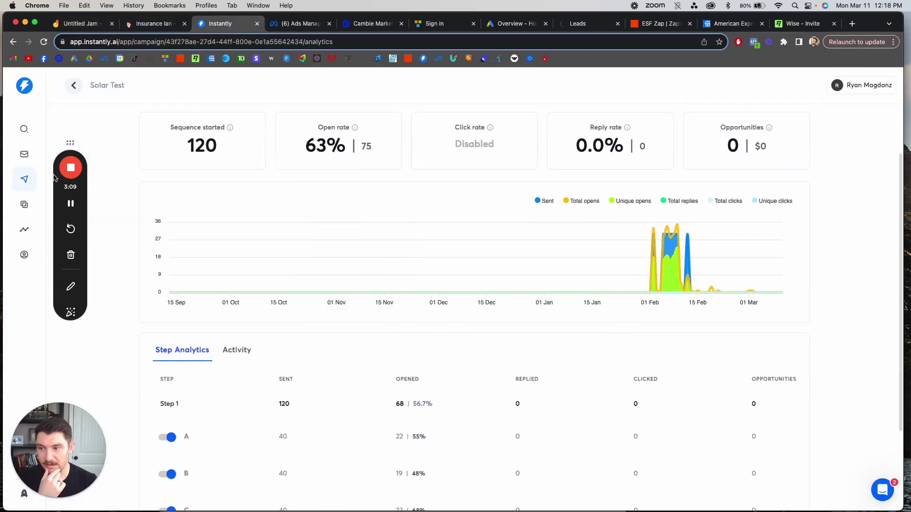
scroll(201, 350, "down", 2)
scroll(387, 333, "up", 4)
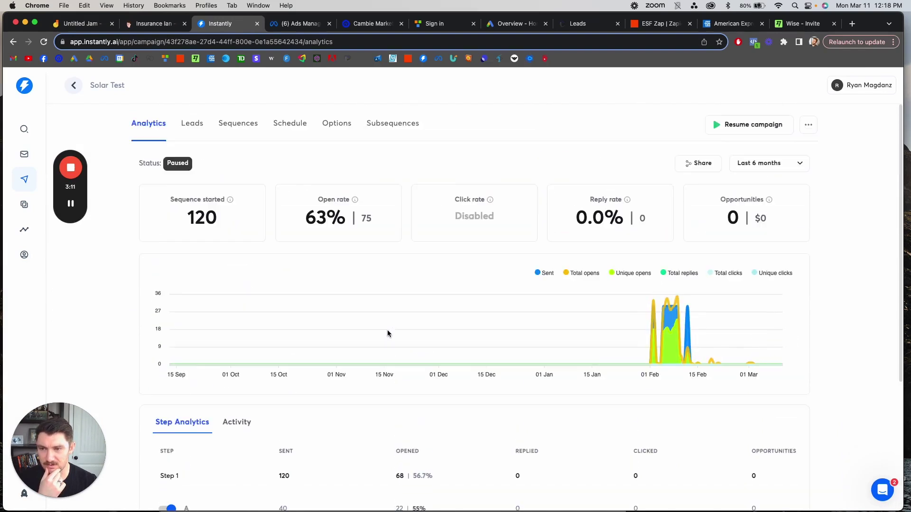
Review the Solar Test campaign's leads and the Solar Leads email in step 1 of its sequence
left_click(192, 123)
left_click(241, 125)
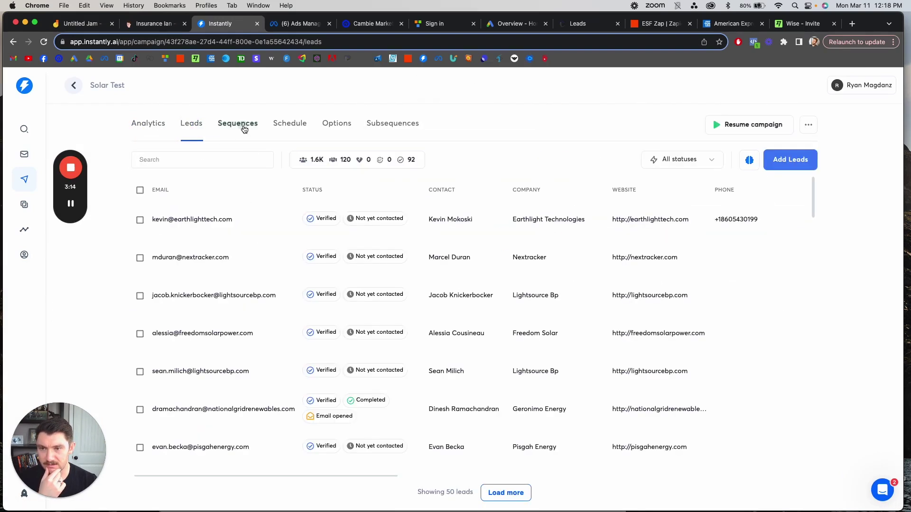
left_click(189, 126)
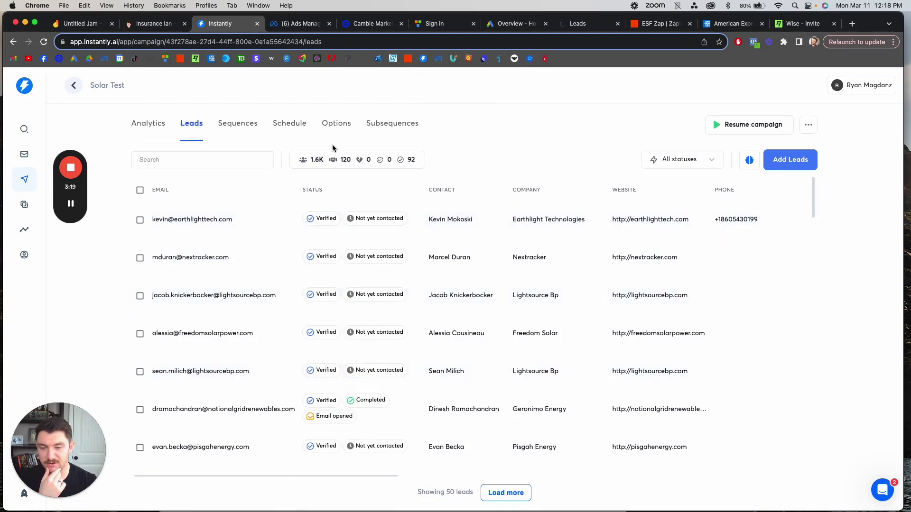
left_click(234, 126)
scroll(190, 246, "down", 1)
left_click(176, 243)
left_click_drag(175, 244, 187, 244)
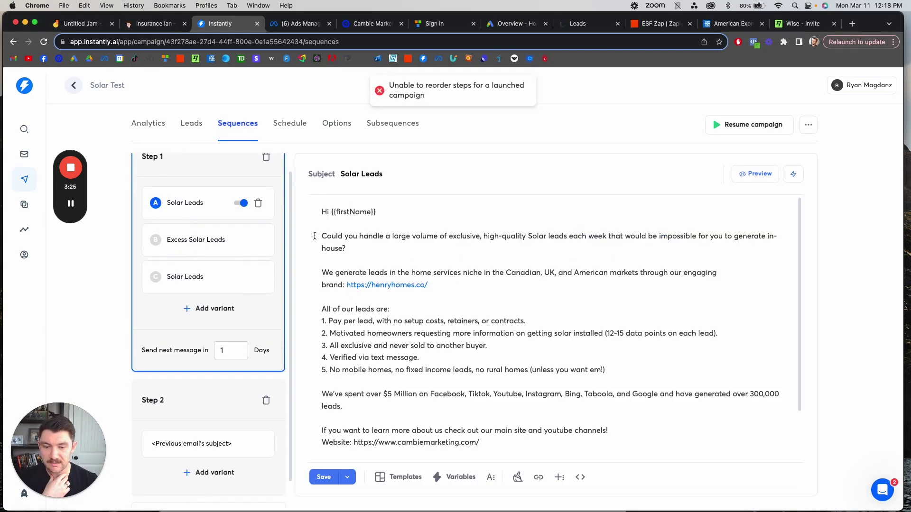
scroll(314, 236, "down", 2)
scroll(231, 404, "down", 1)
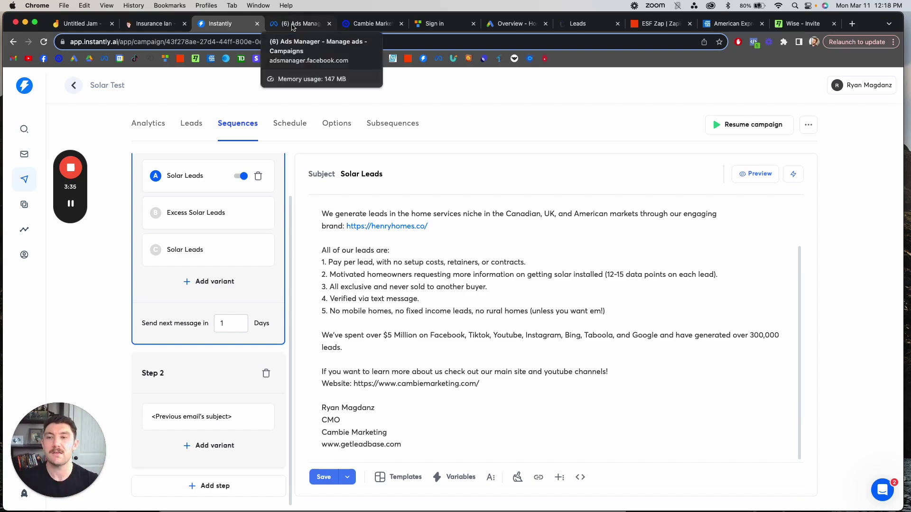
Back on the Jamboard, draw a check mark beside Instantly and underline the Sales heading
left_click(80, 23)
left_click_drag(197, 306, 205, 298)
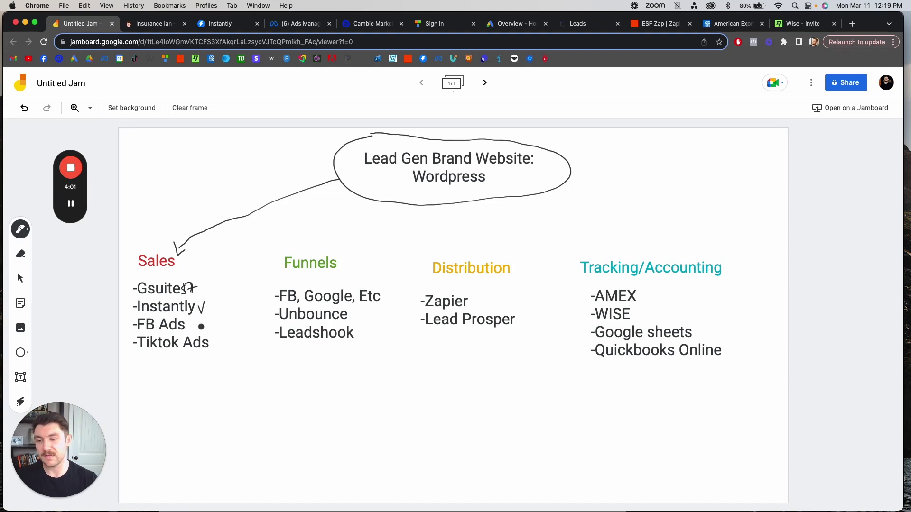
left_click_drag(138, 274, 177, 274)
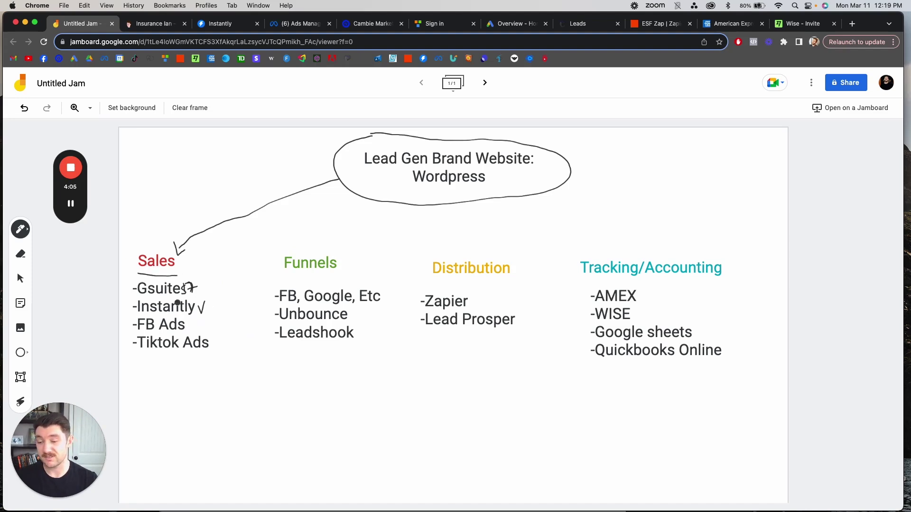
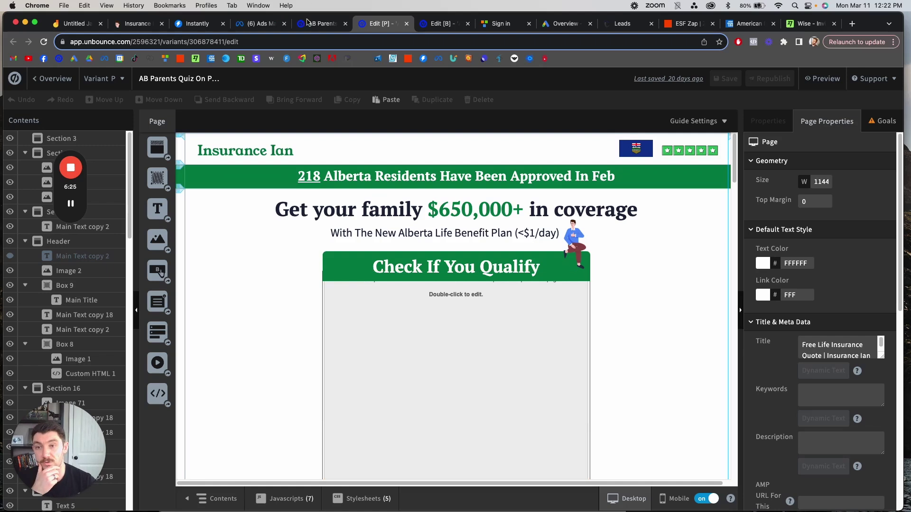
Check the AB Parents Quiz On Page overview in Unbounce and preview Variant B down to its eligibility quiz
left_click(318, 23)
scroll(169, 136, "up", 5)
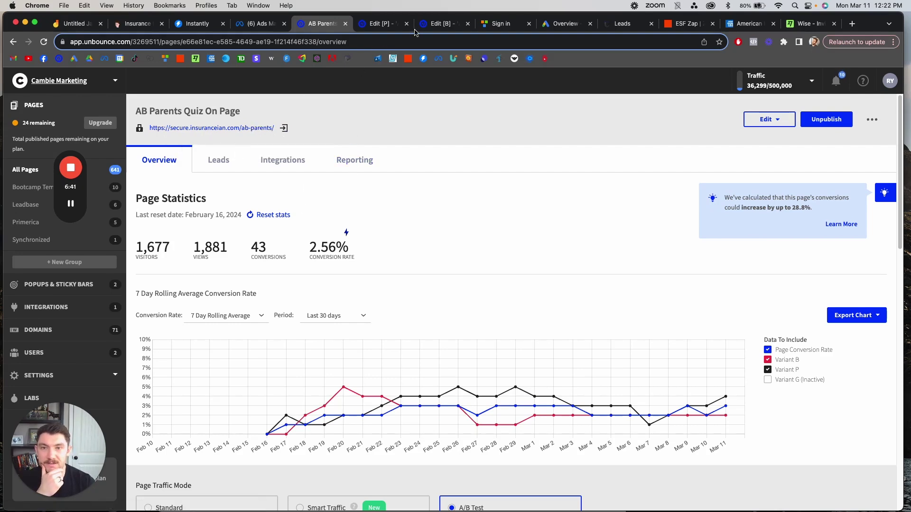
left_click(441, 24)
left_click(392, 296)
left_click(820, 79)
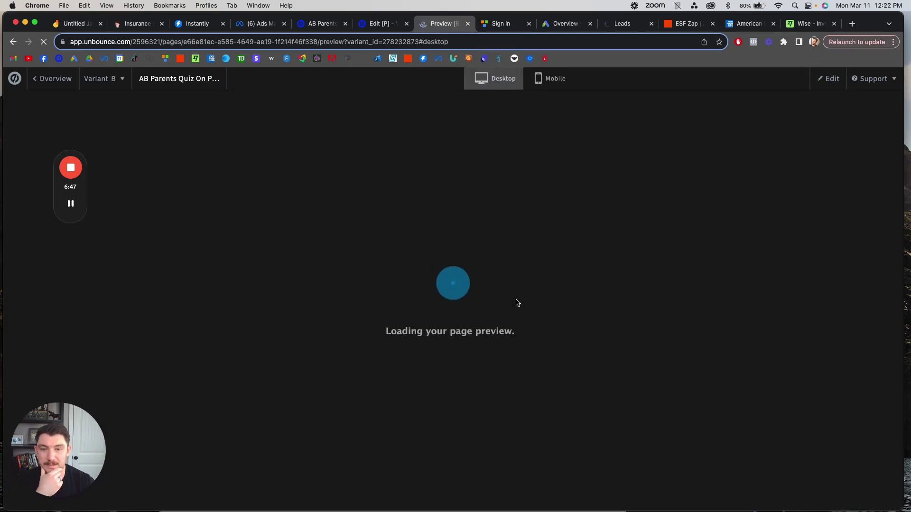
scroll(429, 273, "down", 15)
scroll(429, 275, "up", 10)
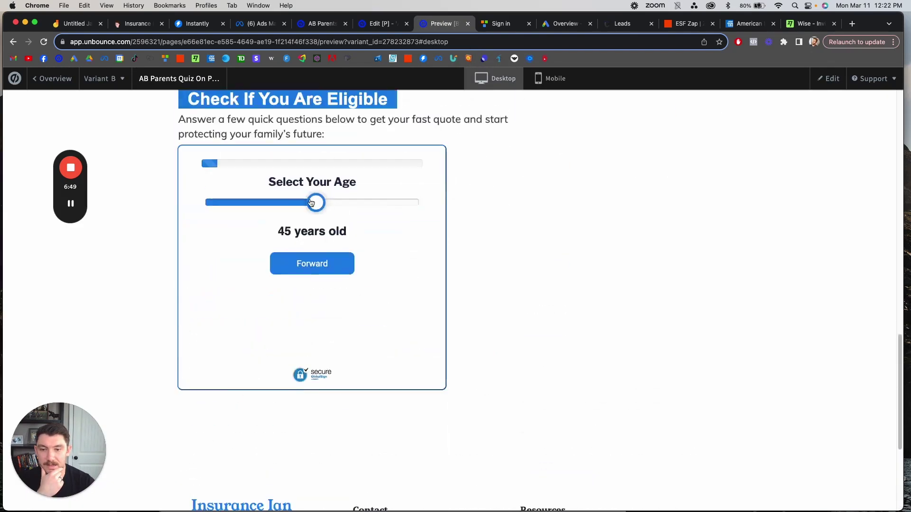
scroll(430, 289, "down", 5)
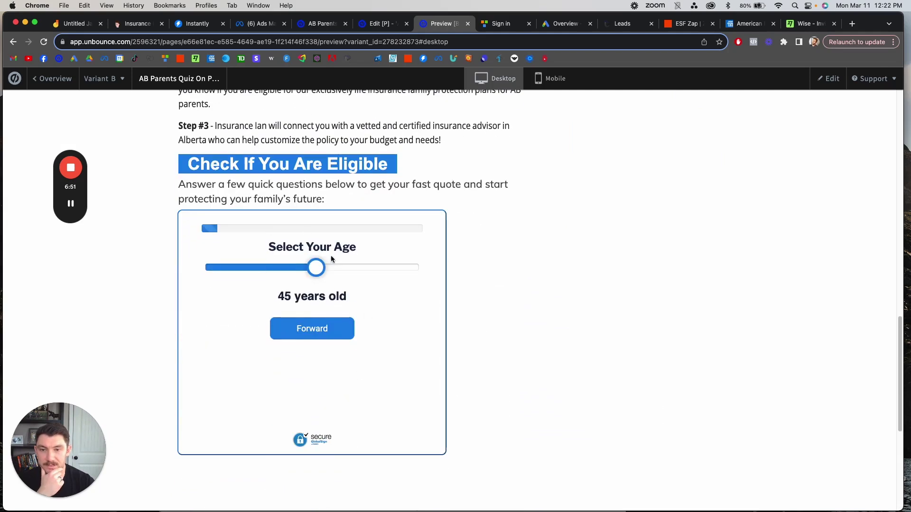
Preview Variant P and advance its quiz past the age question with 45 years old selected
key("super+alt+Left")
key("super+Right")
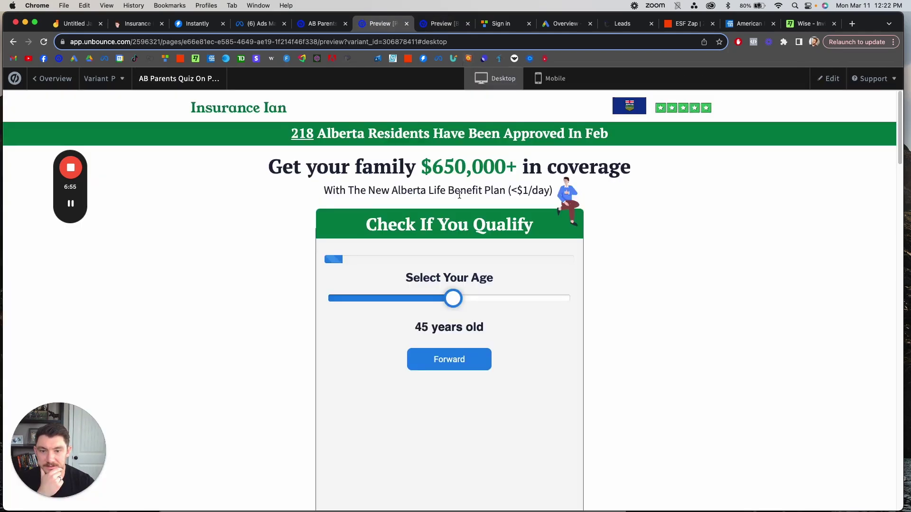
scroll(474, 187, "down", 4)
scroll(442, 348, "up", 3)
left_click(454, 292)
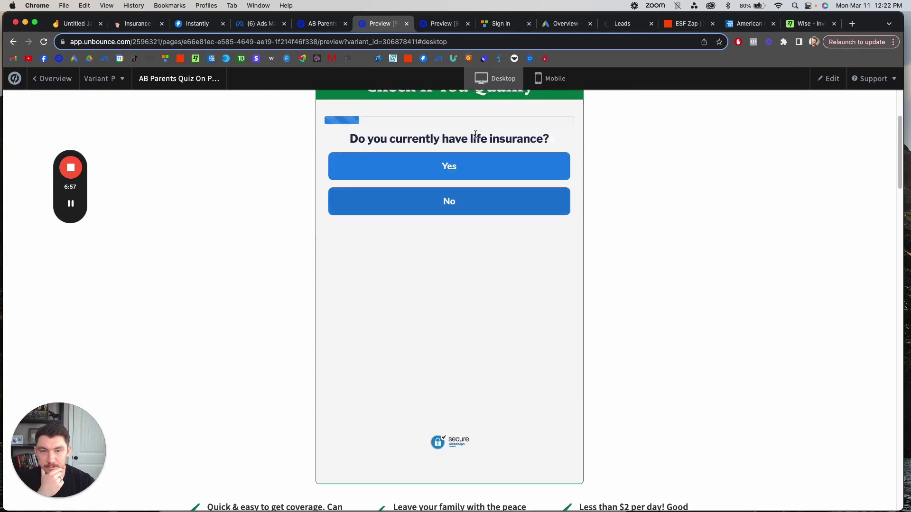
scroll(444, 192, "up", 2)
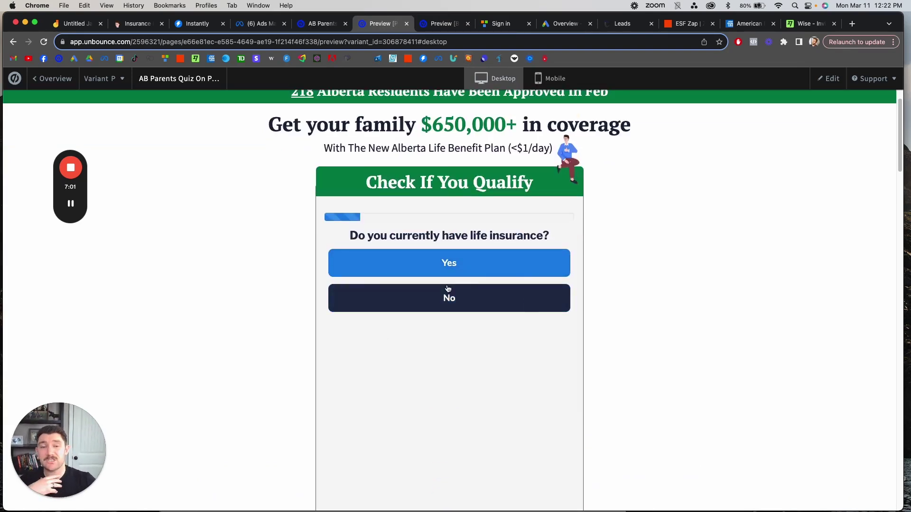
Return to the AB Parents Quiz On Page overview and examine its visitors, conversions and conversion rate
left_click(315, 24)
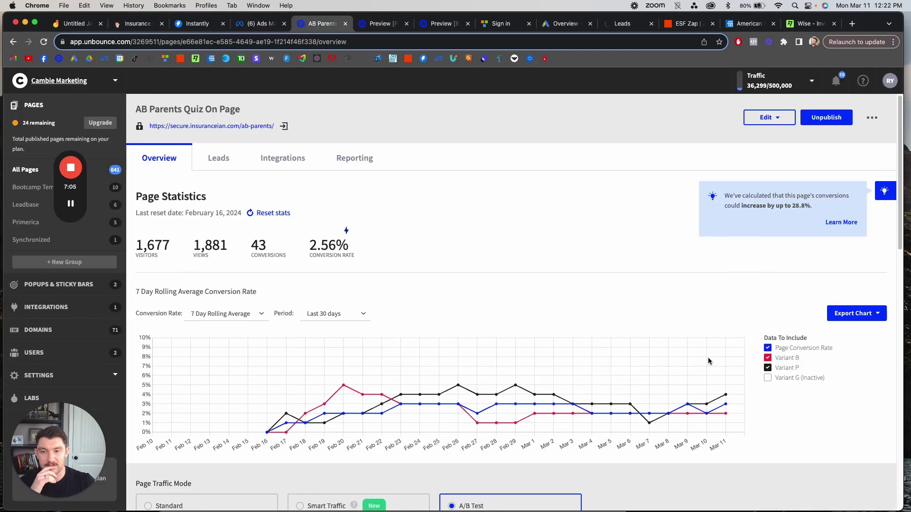
mouse_move(282, 246)
left_mouse_down()
mouse_move(379, 246)
mouse_move(282, 246)
left_mouse_up()
left_click(379, 242)
left_click(372, 249)
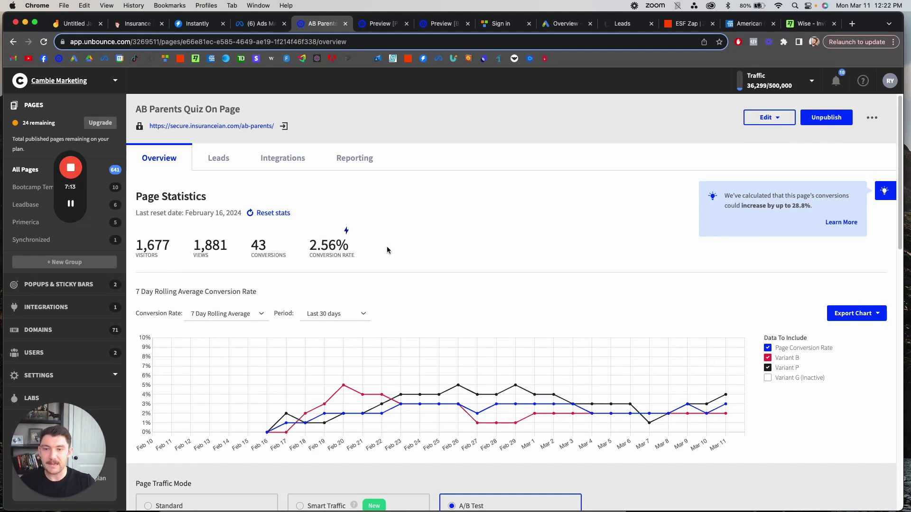
mouse_move(351, 245)
left_mouse_down()
mouse_move(256, 245)
mouse_move(352, 244)
left_mouse_up()
left_click(363, 244)
left_click(374, 243)
left_click(354, 242)
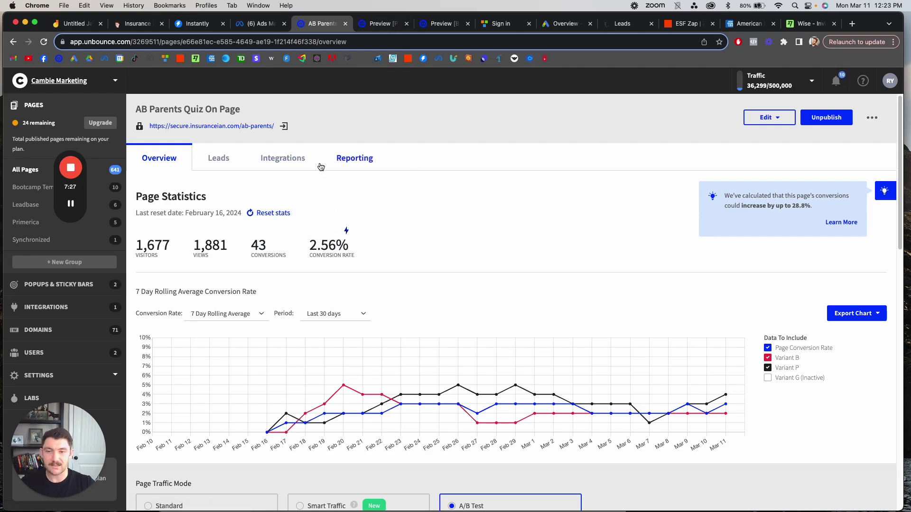
Reopen the Variant B preview and examine its article copy above the quiz
left_click(394, 25)
left_click(430, 28)
scroll(270, 162, "up", 15)
scroll(269, 161, "down", 5)
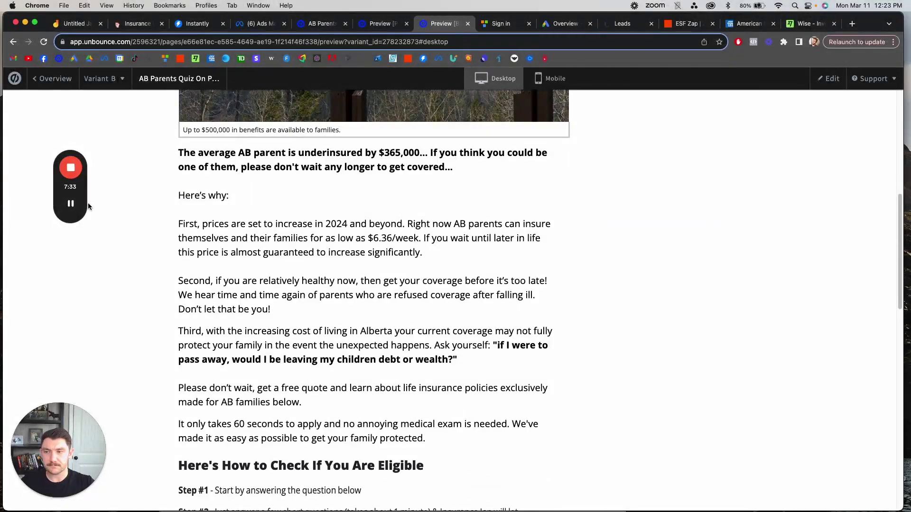
Switch to LeadsHook and examine the decision trees list filtered by the title "insurance"
key("ctrl+Right")
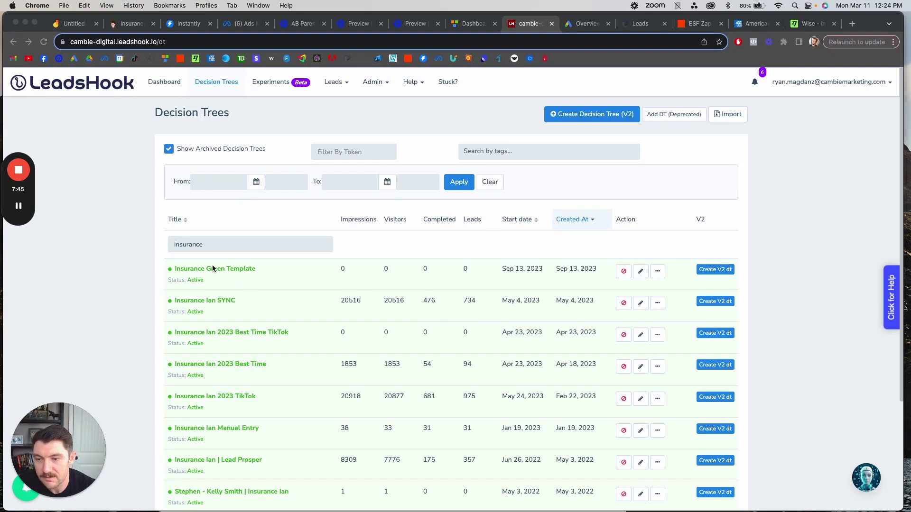
left_click(107, 309)
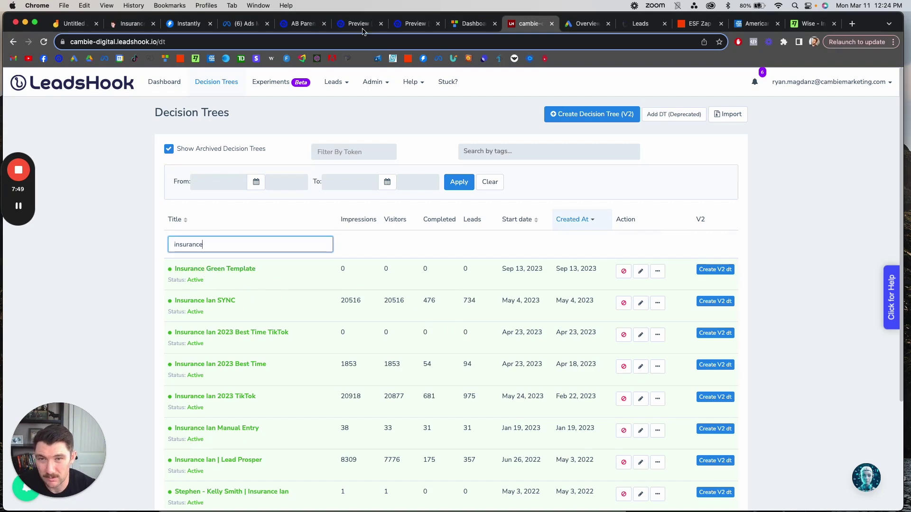
Review the traffic split and active variants of the AB Parents Quiz page in Unbounce, and view the Variant P quiz preview
left_click(300, 23)
scroll(400, 236, "down", 8)
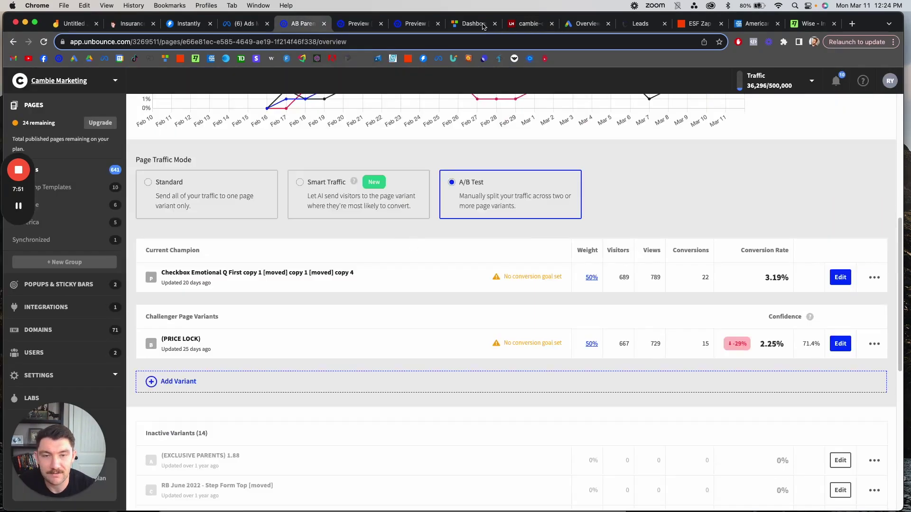
left_click(359, 24)
scroll(337, 215, "down", 1)
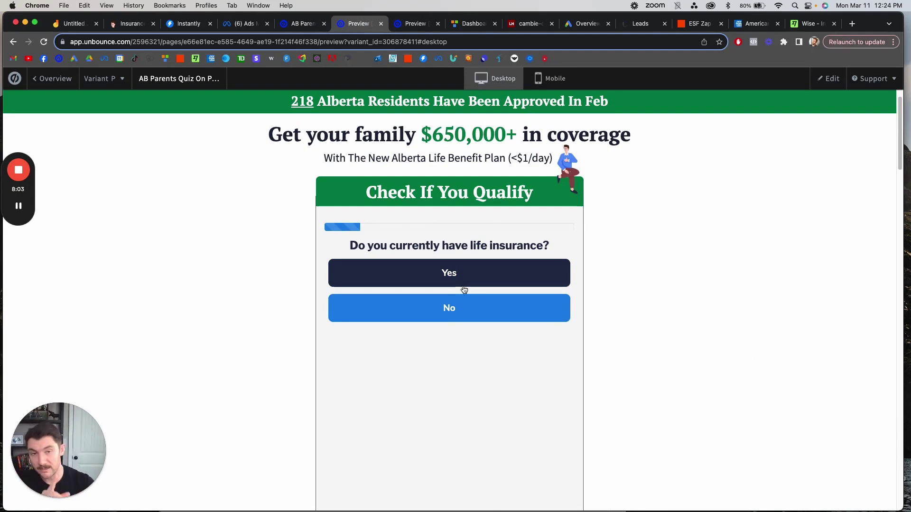
On the blue getleadbase bootcamp template page, fill in the eligibility form's first name and advance to the last name question
mouse_move(23, 209)
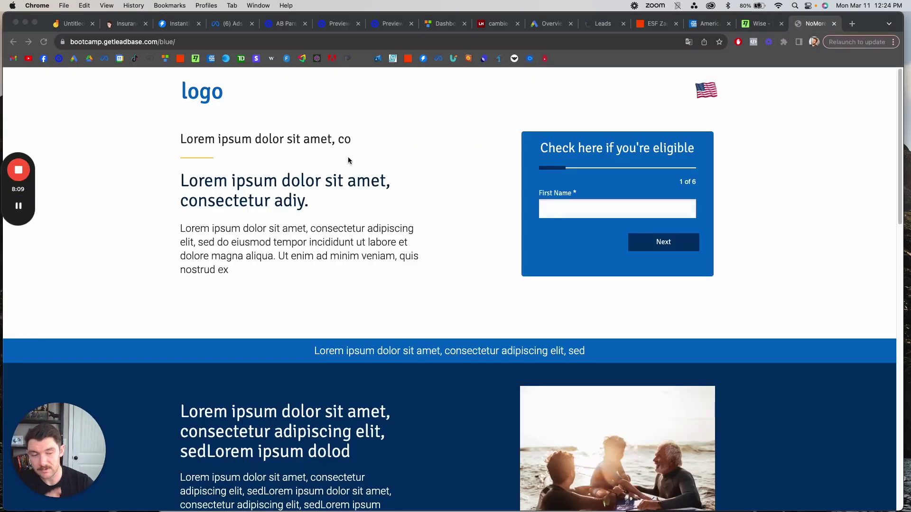
left_click(627, 214)
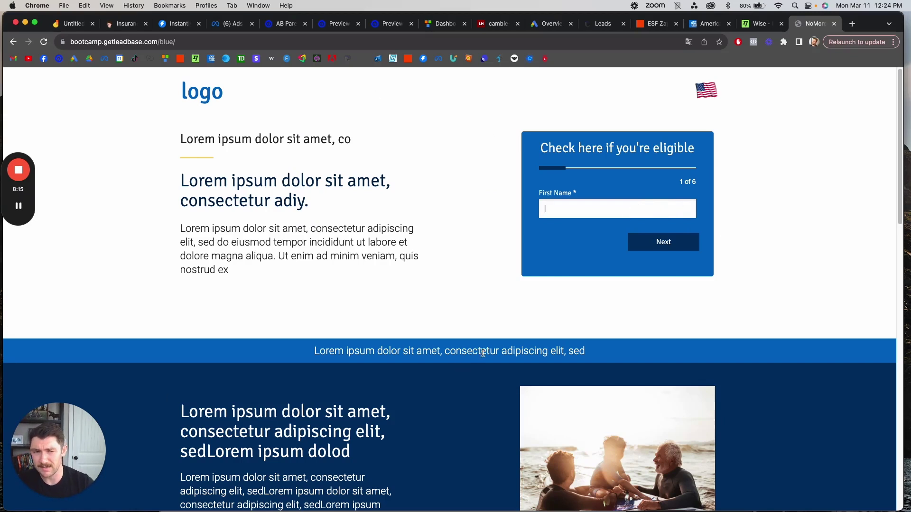
left_click(628, 208)
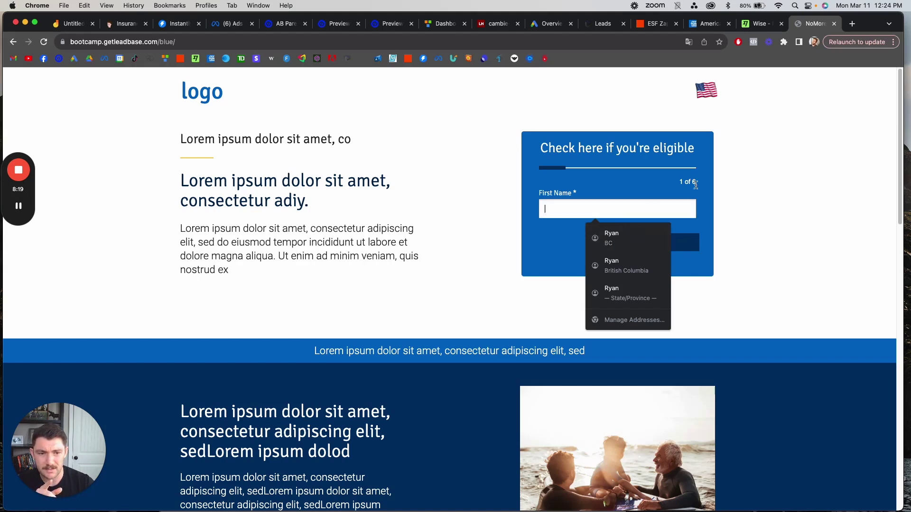
left_click(649, 230)
left_click(669, 244)
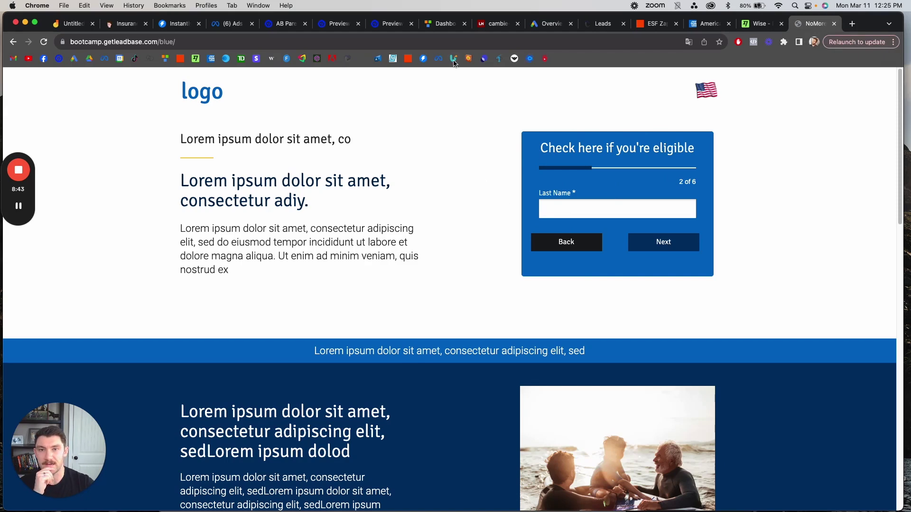
Open the Insurance Ian SYNC decision tree in LeadsHook and examine the settings of its "Which province are you in?" node
left_click(494, 24)
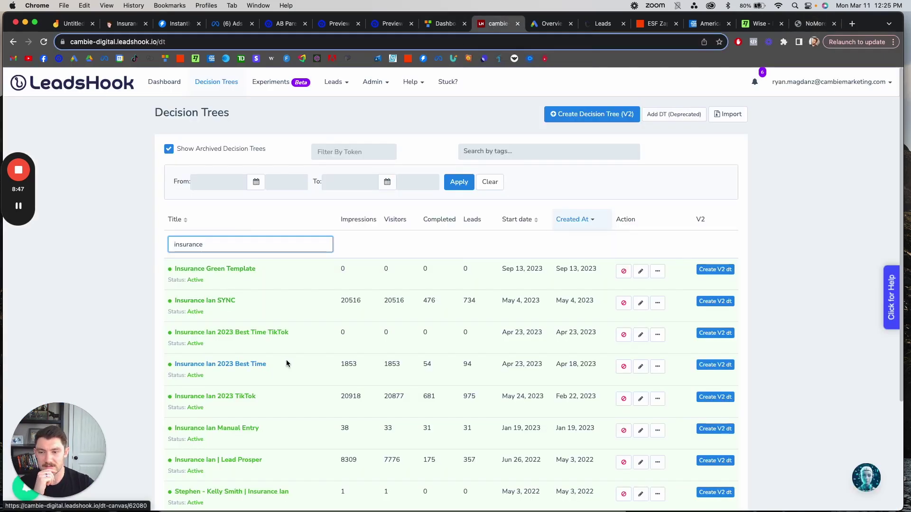
left_click(227, 302)
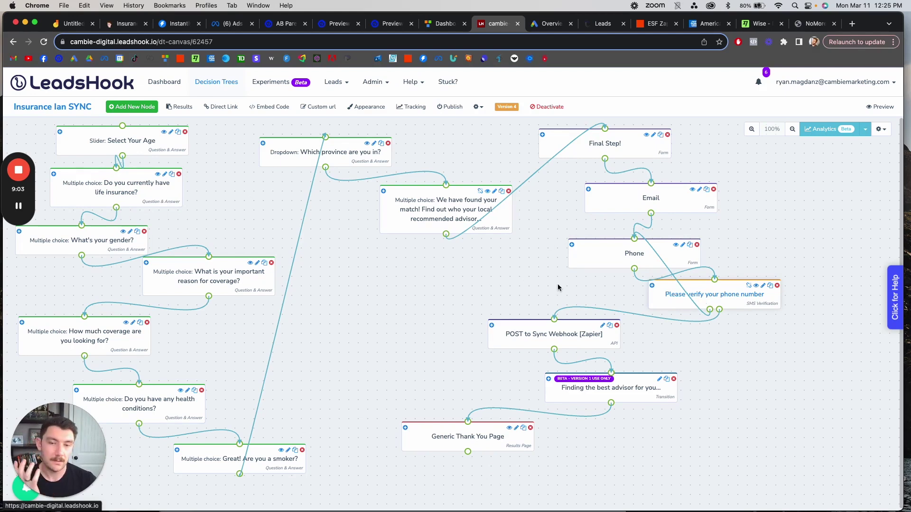
double_click(324, 153)
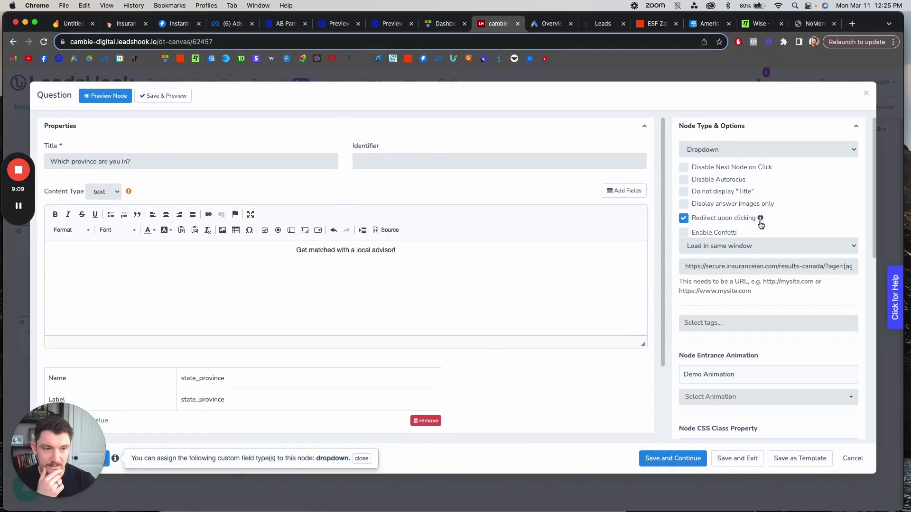
scroll(774, 240, "down", 4)
scroll(773, 242, "down", 7)
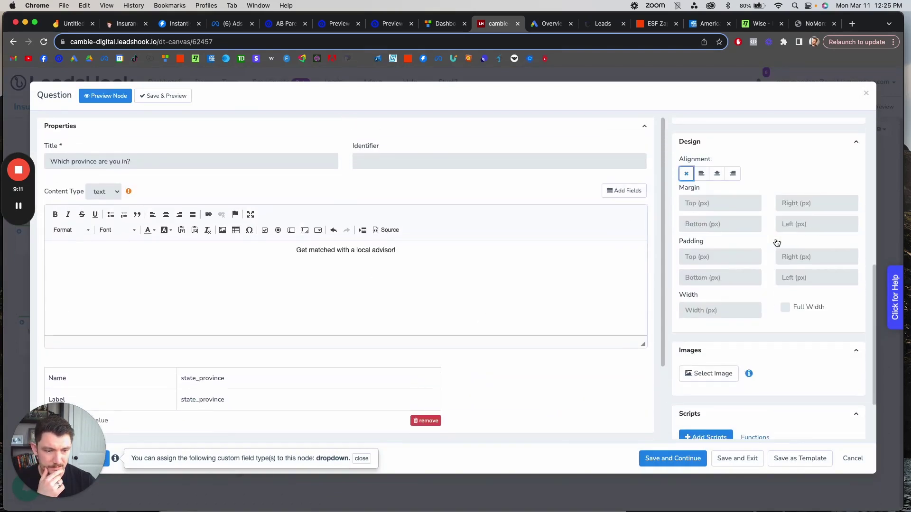
scroll(546, 301, "down", 3)
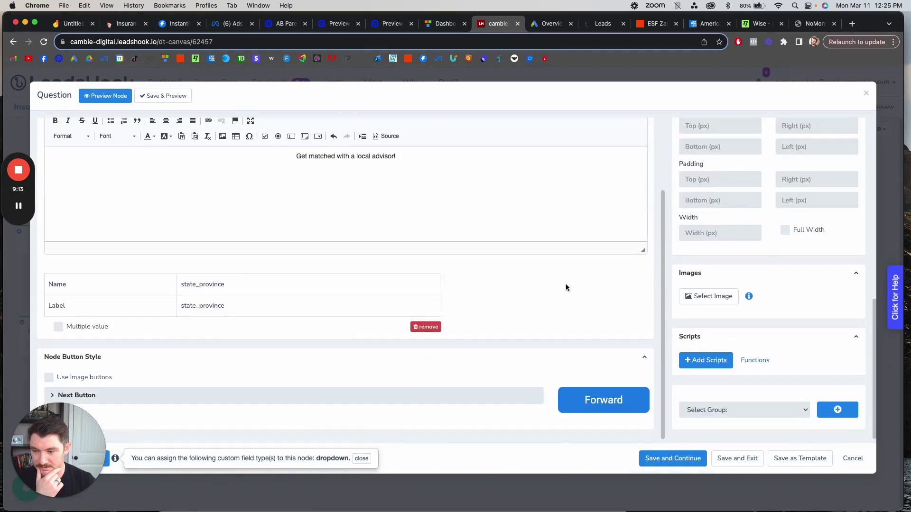
scroll(566, 288, "up", 2)
scroll(783, 173, "up", 10)
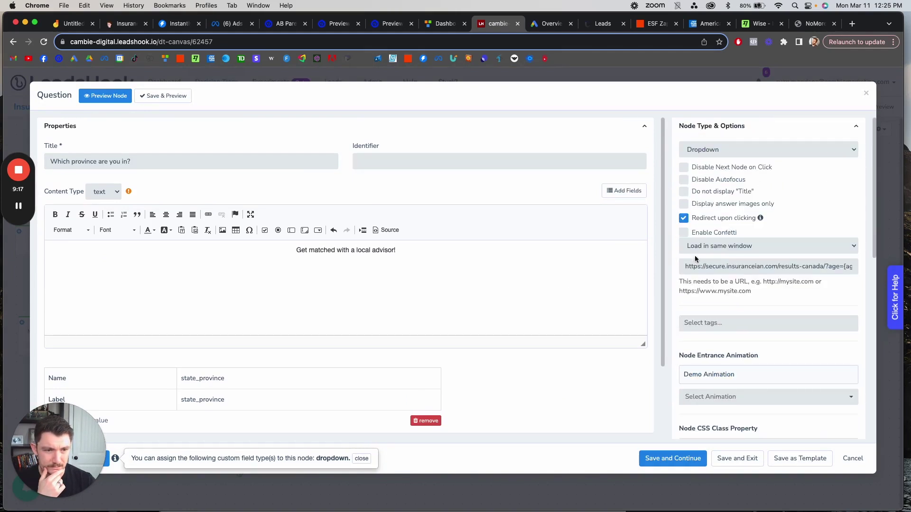
left_click(865, 94)
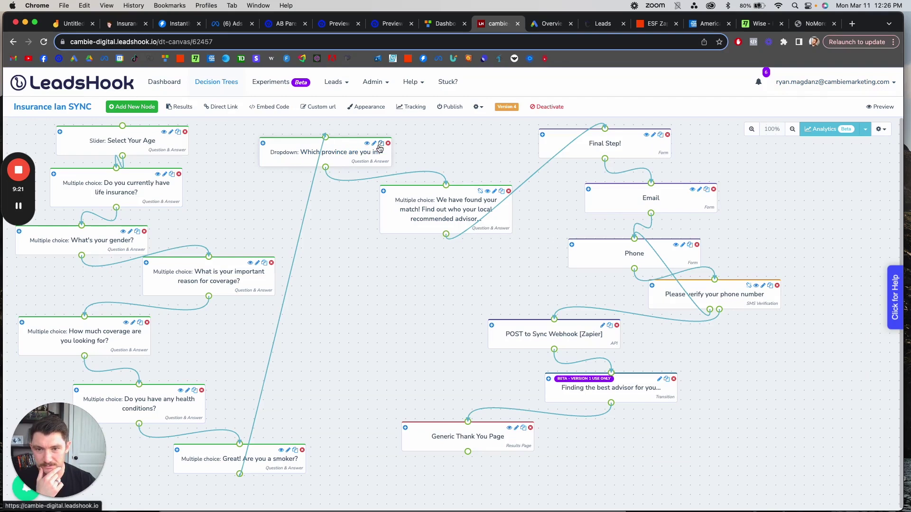
Reopen the province dropdown node to check its redirect options, and close it without saving
right_click(335, 167)
left_click(337, 159)
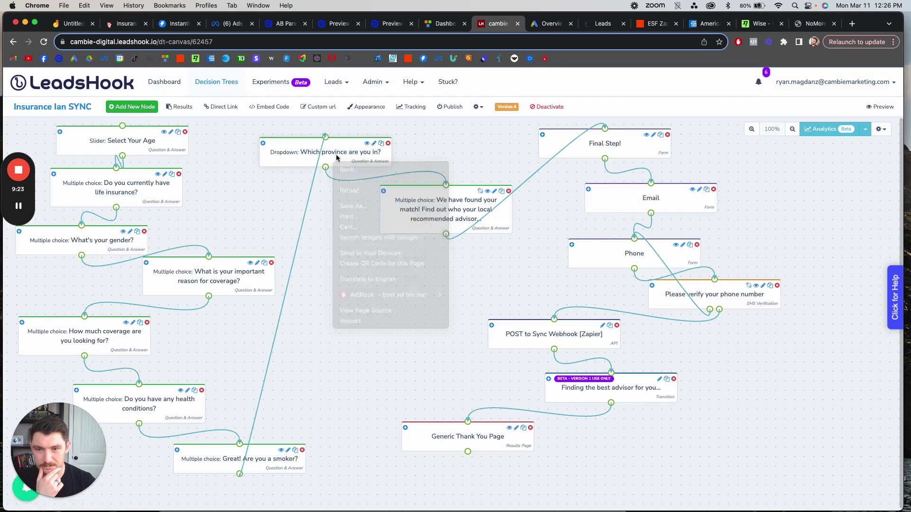
double_click(337, 159)
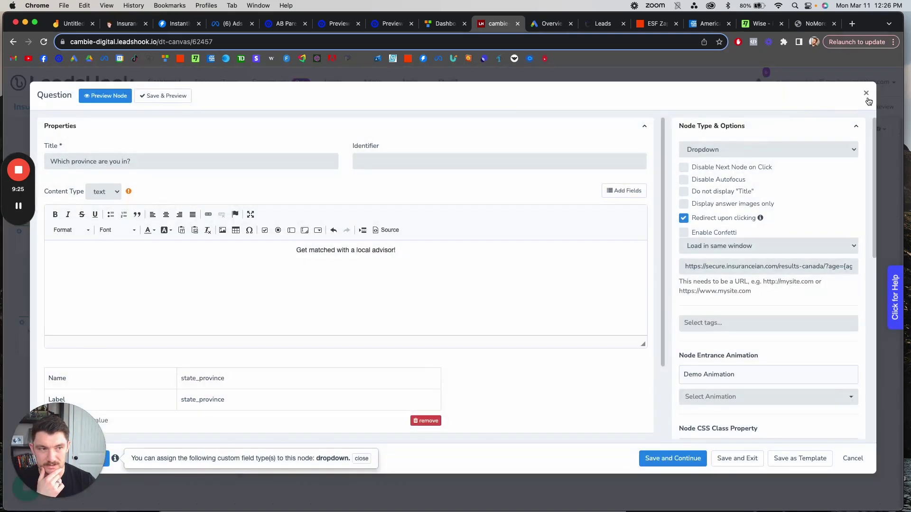
left_click(866, 94)
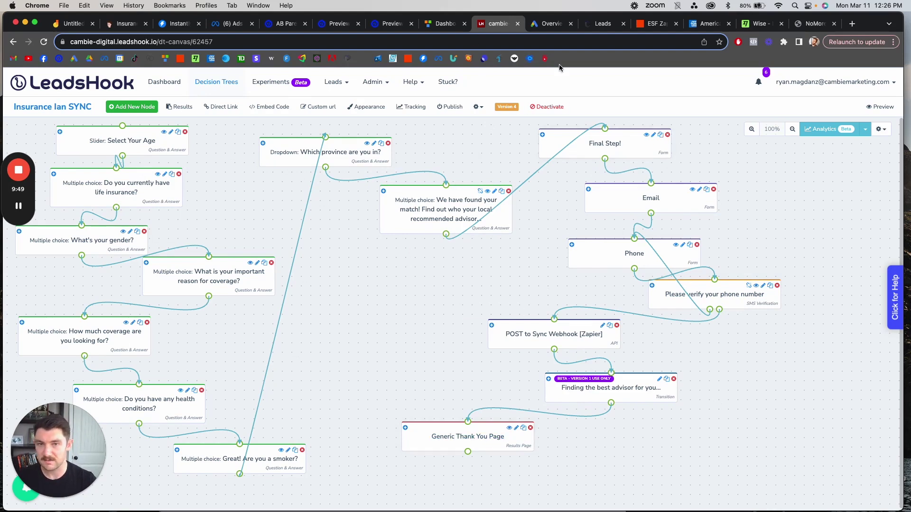
On the Jamboard, draw a small arrow beside the Unbounce and Leadshook bracket and a short dash in front of Lead Prosper
left_click(71, 23)
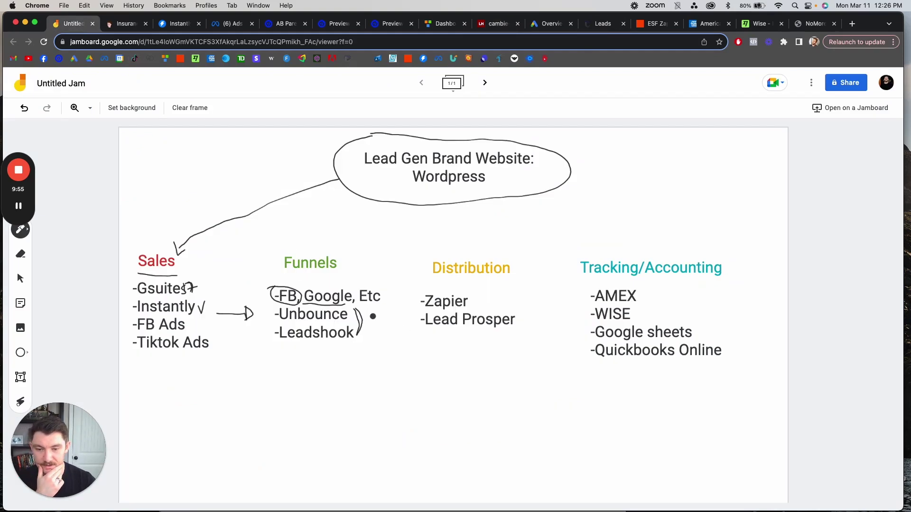
left_click_drag(365, 321, 375, 324)
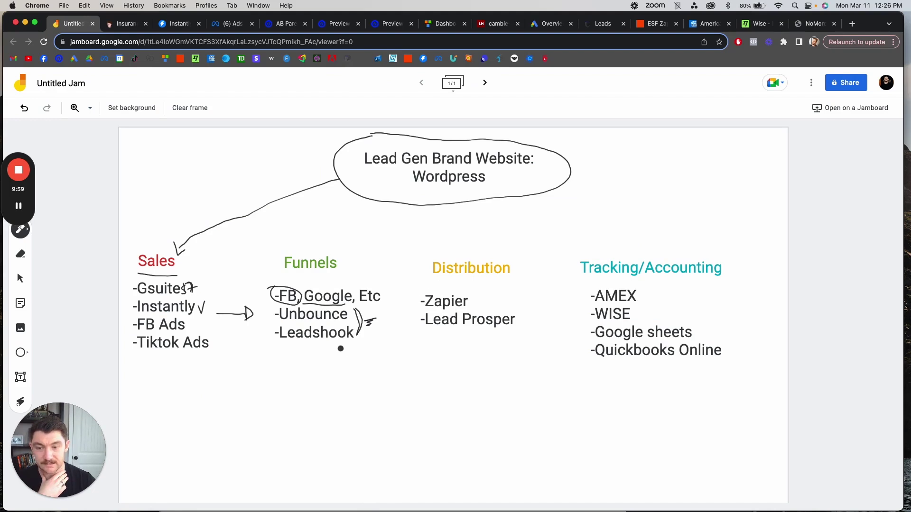
left_click_drag(369, 320, 372, 326)
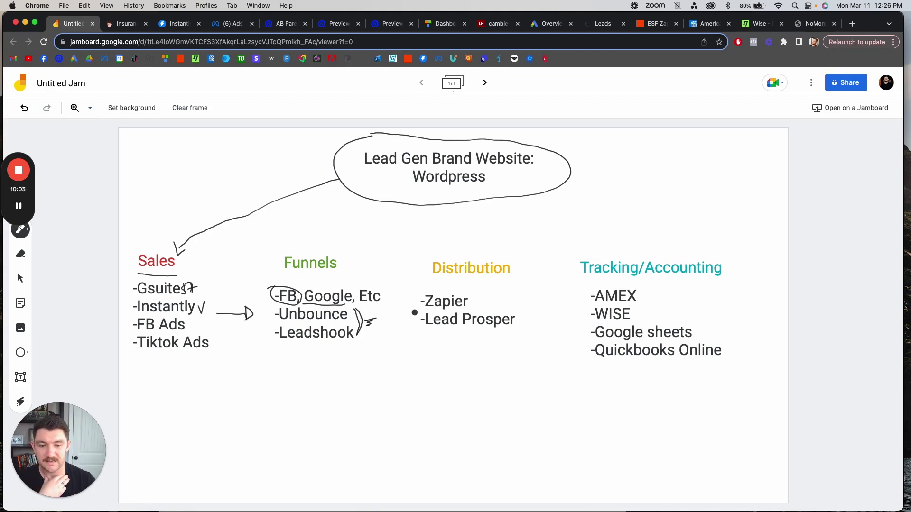
left_click_drag(412, 319, 424, 320)
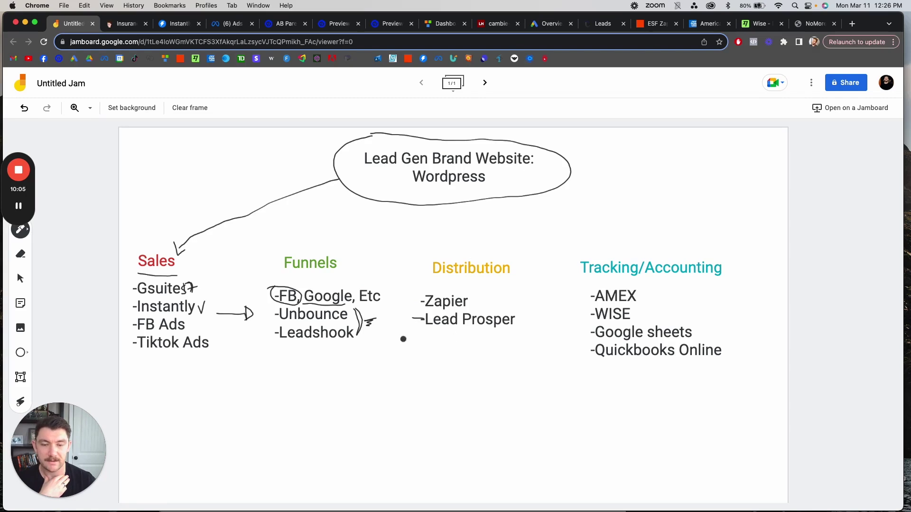
left_click(29, 206)
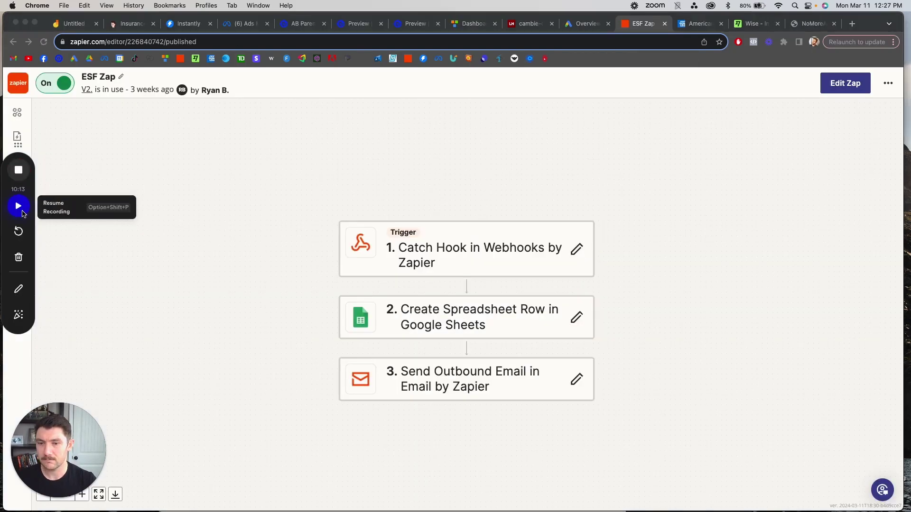
left_click(19, 205)
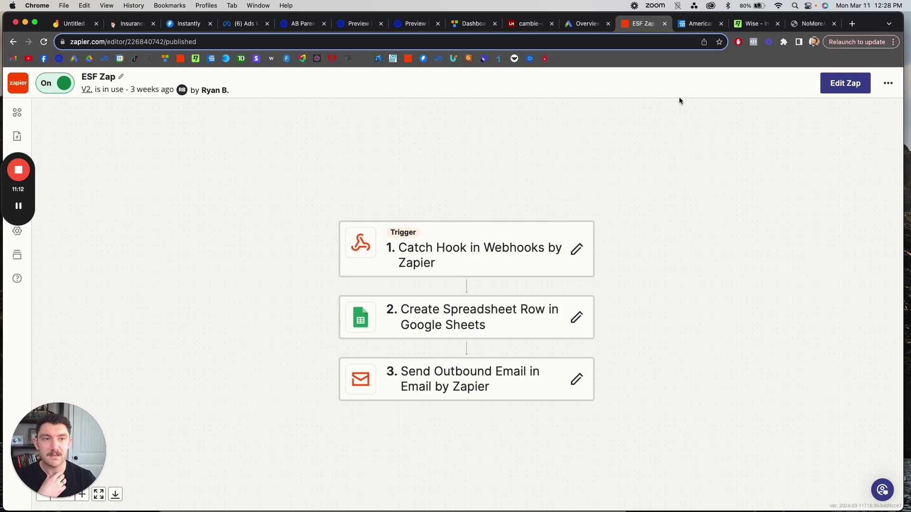
Return to the Jamboard, draw a curved bracket beside Zapier and Lead Prosper under Distribution, and underline Lead Prosper
left_click(78, 24)
left_click_drag(531, 295, 525, 326)
left_click_drag(429, 328, 515, 323)
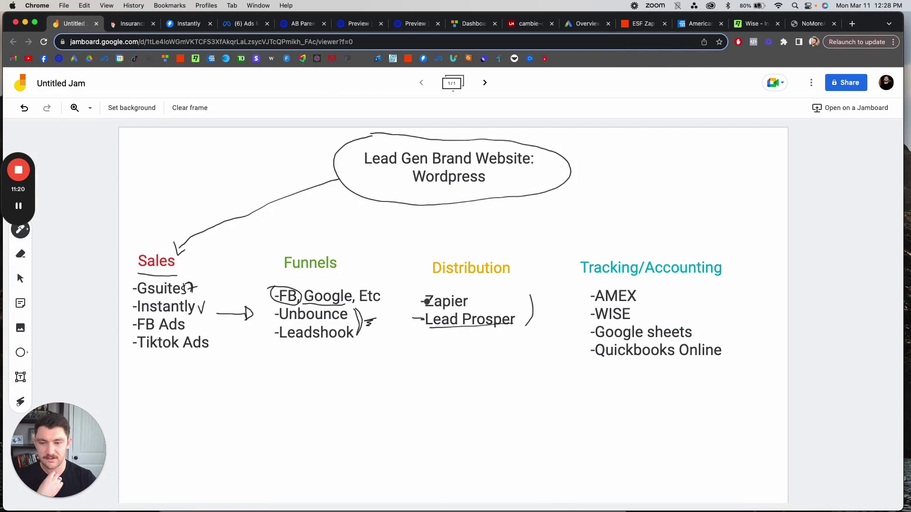